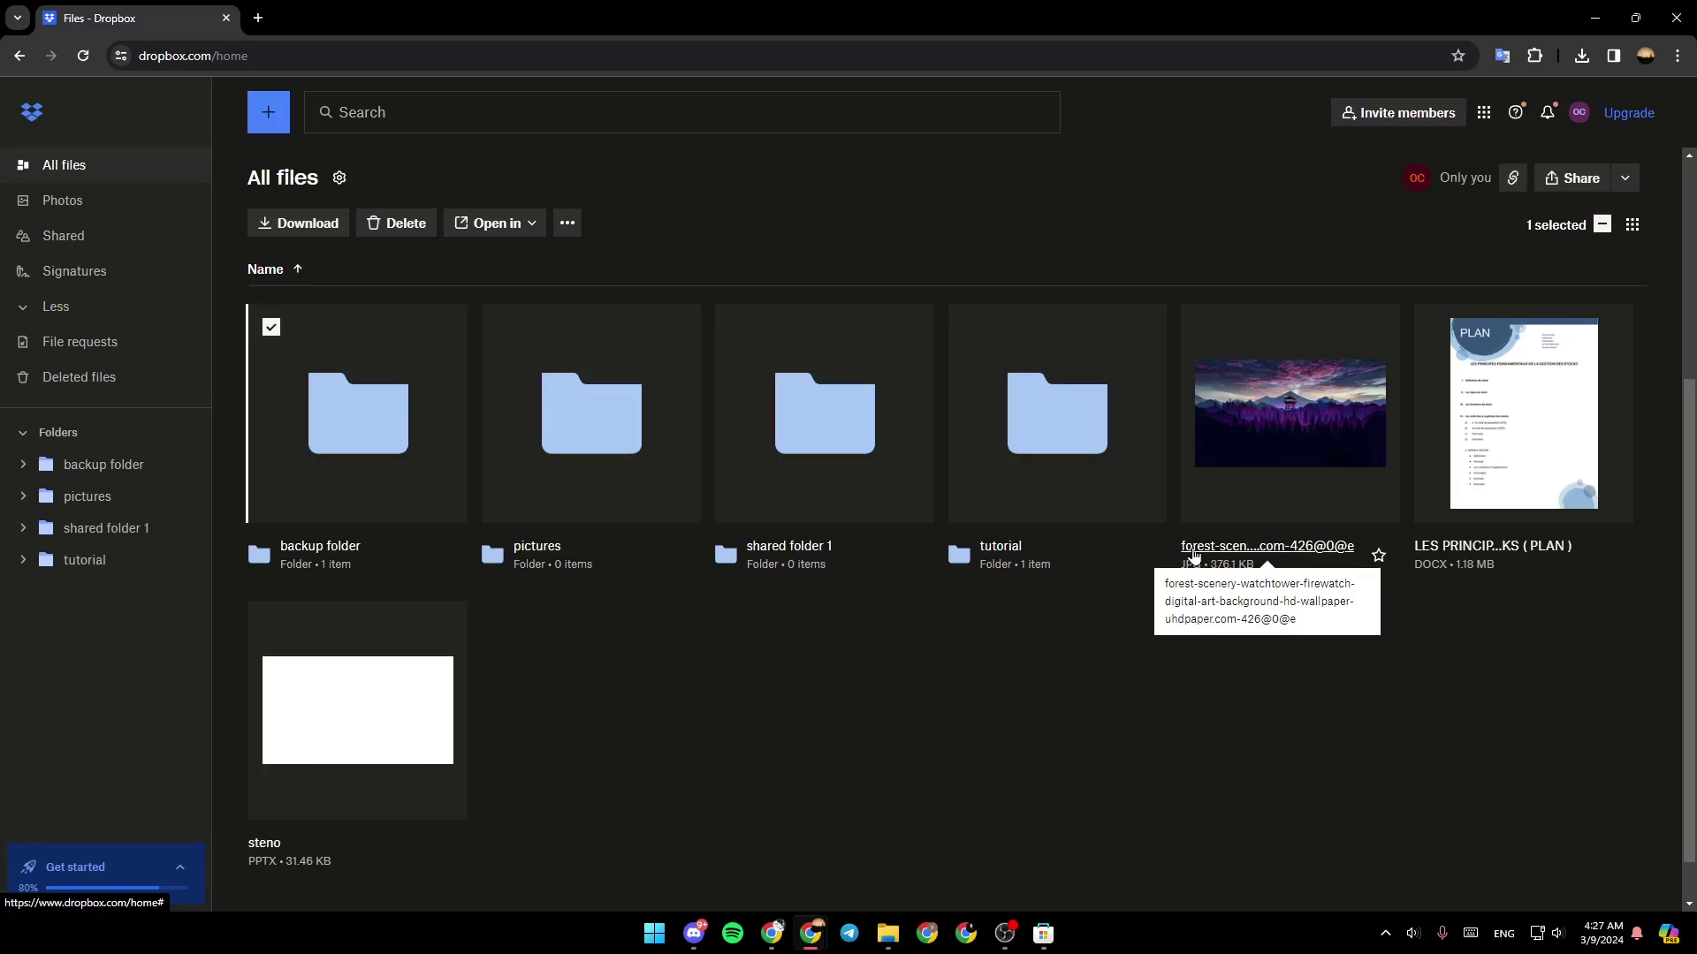
scroll(1194, 554, up, 3)
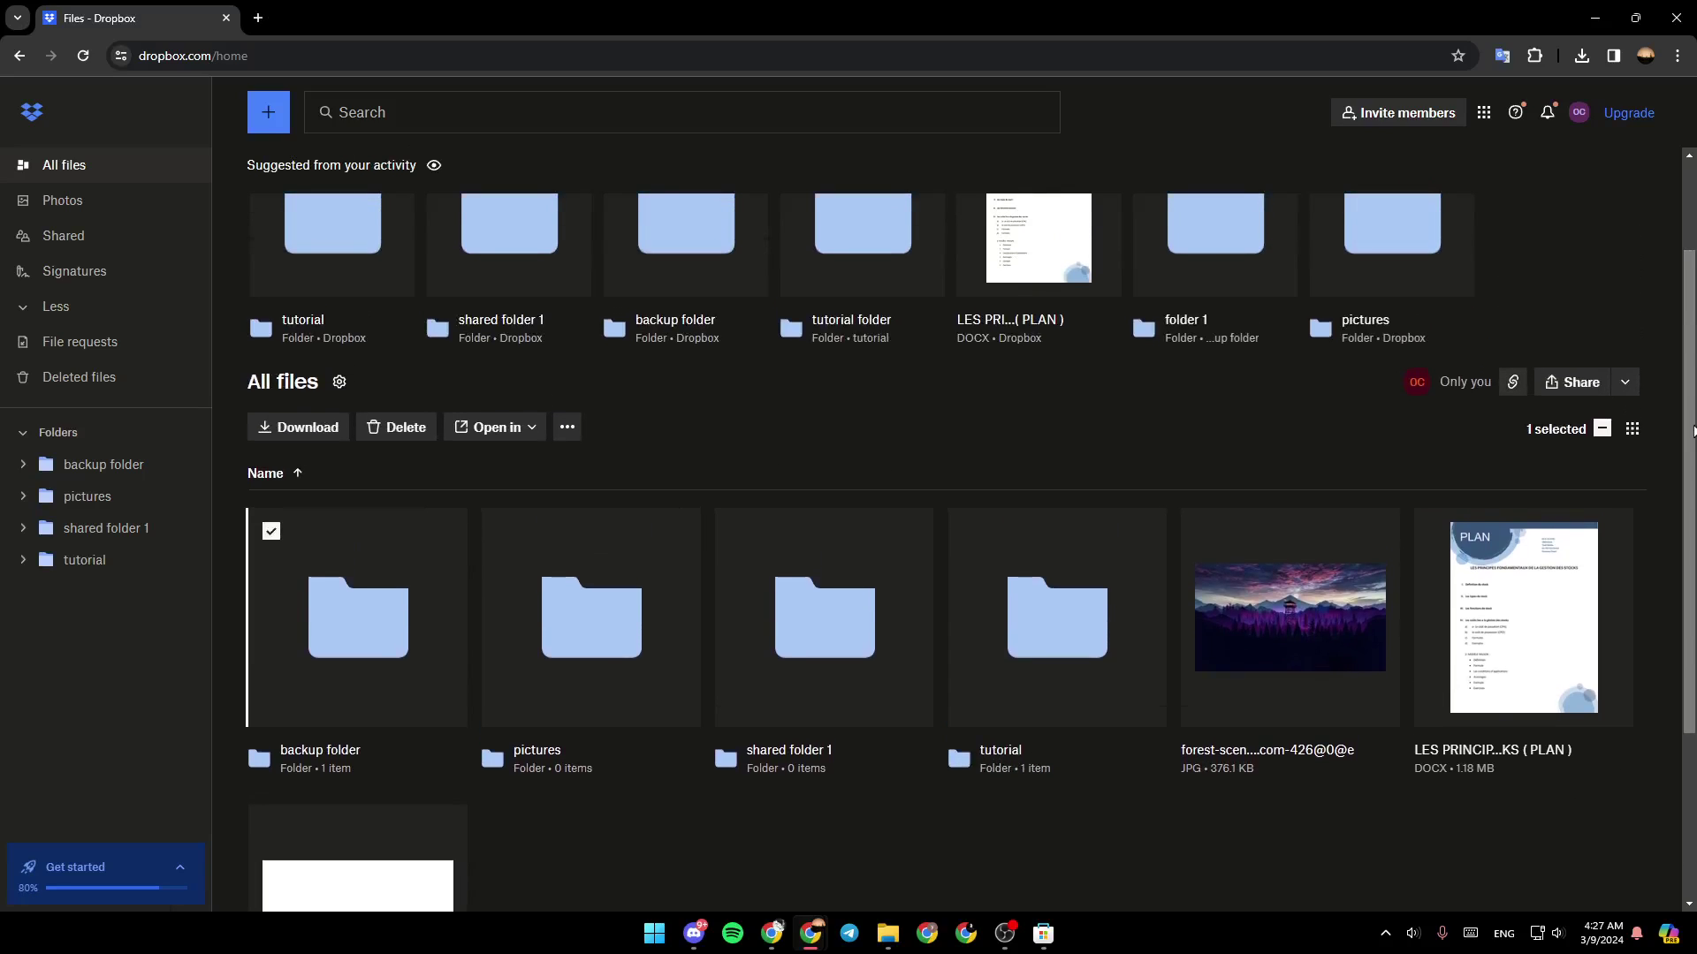
scroll(1692, 429, up, 2)
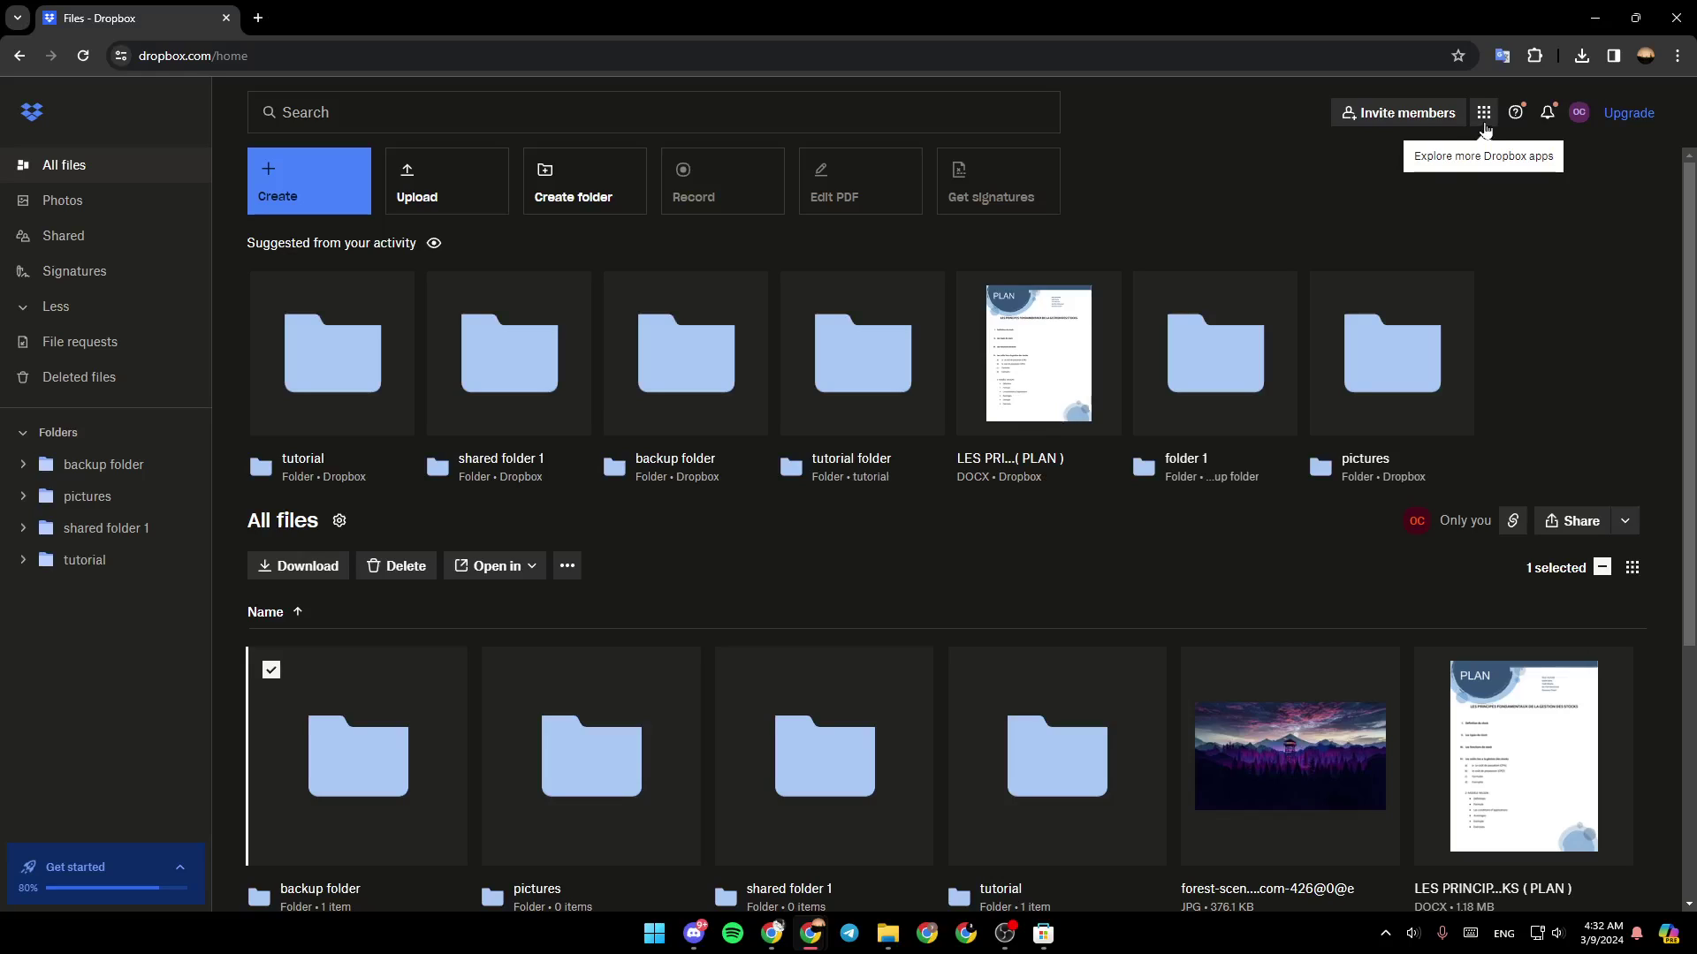
Step: Go from the team invitation offer to the Dropbox Business free trial page
click(1392, 119)
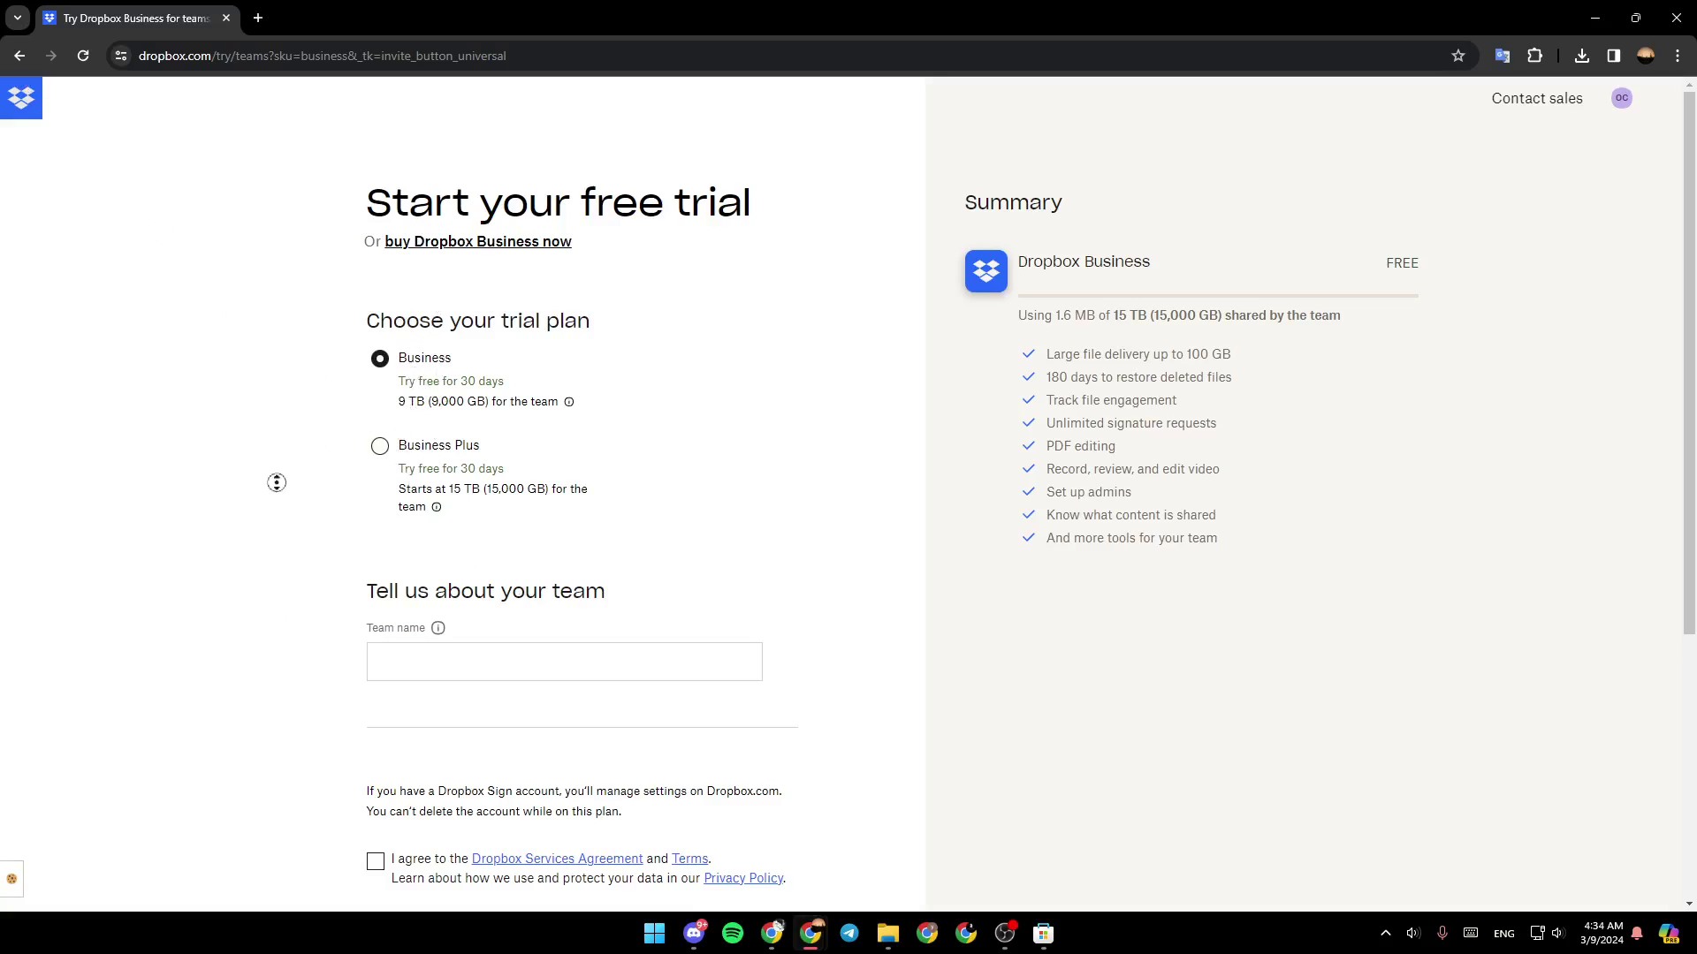
scroll(278, 505, down, 2)
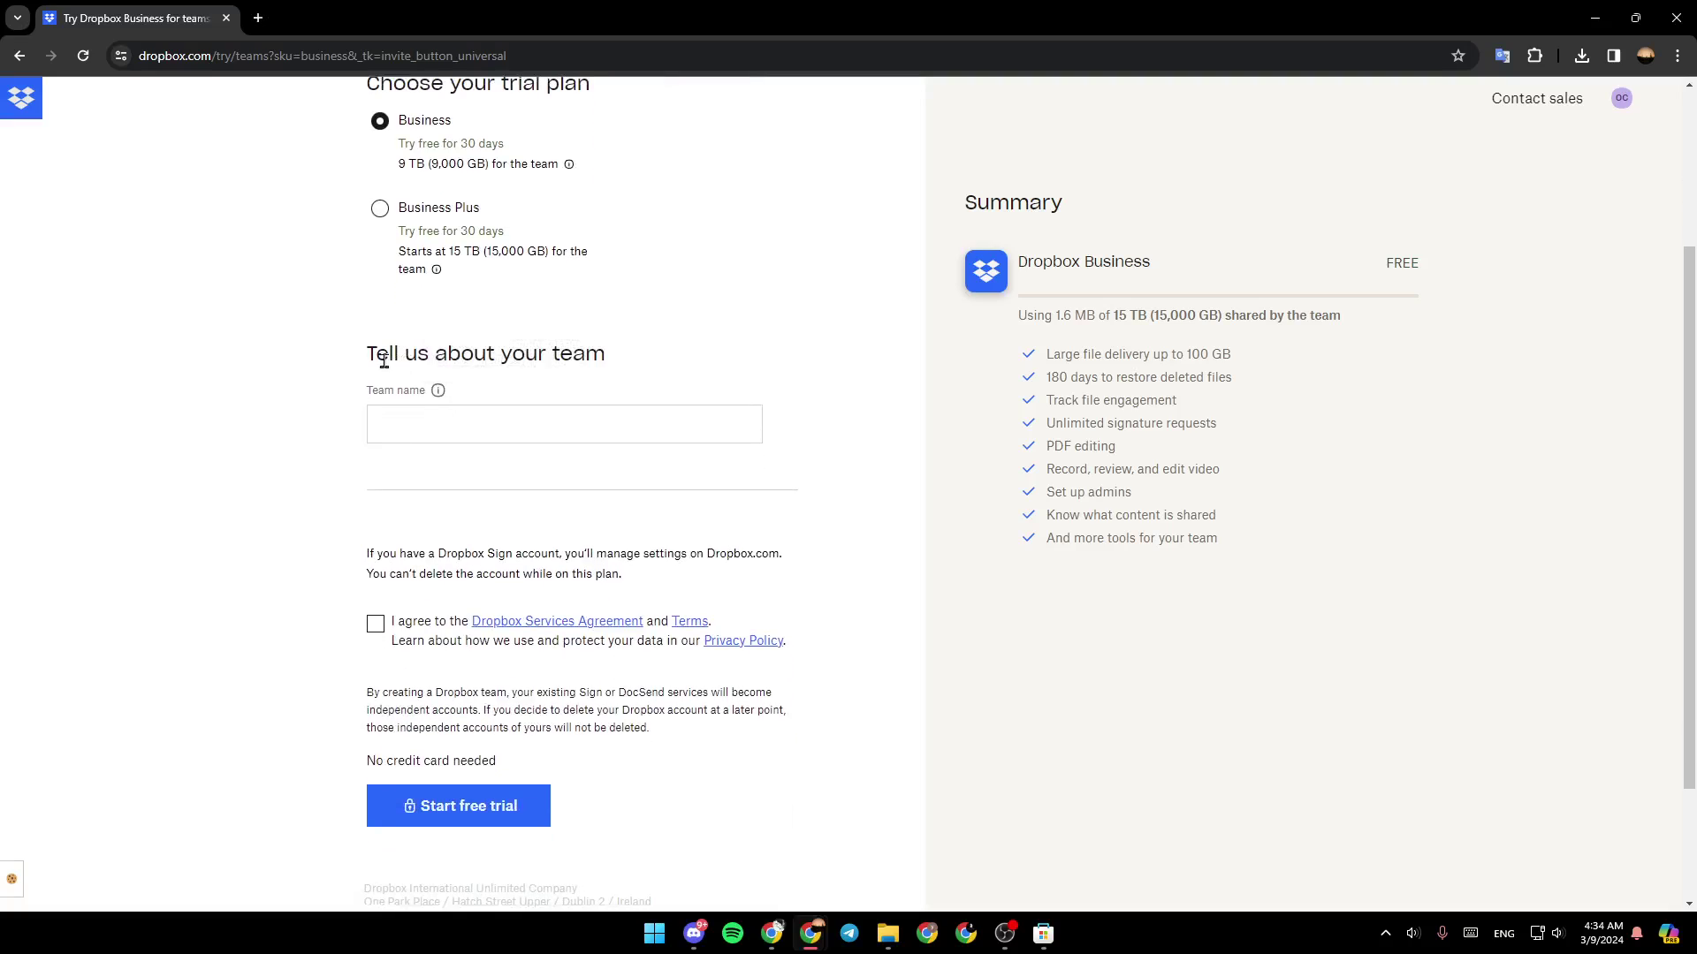
Step: Fill in team name DWD and tick the Dropbox Services Agreement and Terms checkbox
click(470, 418)
text(DWD)
click(288, 556)
click(374, 623)
scroll(279, 651, down, 2)
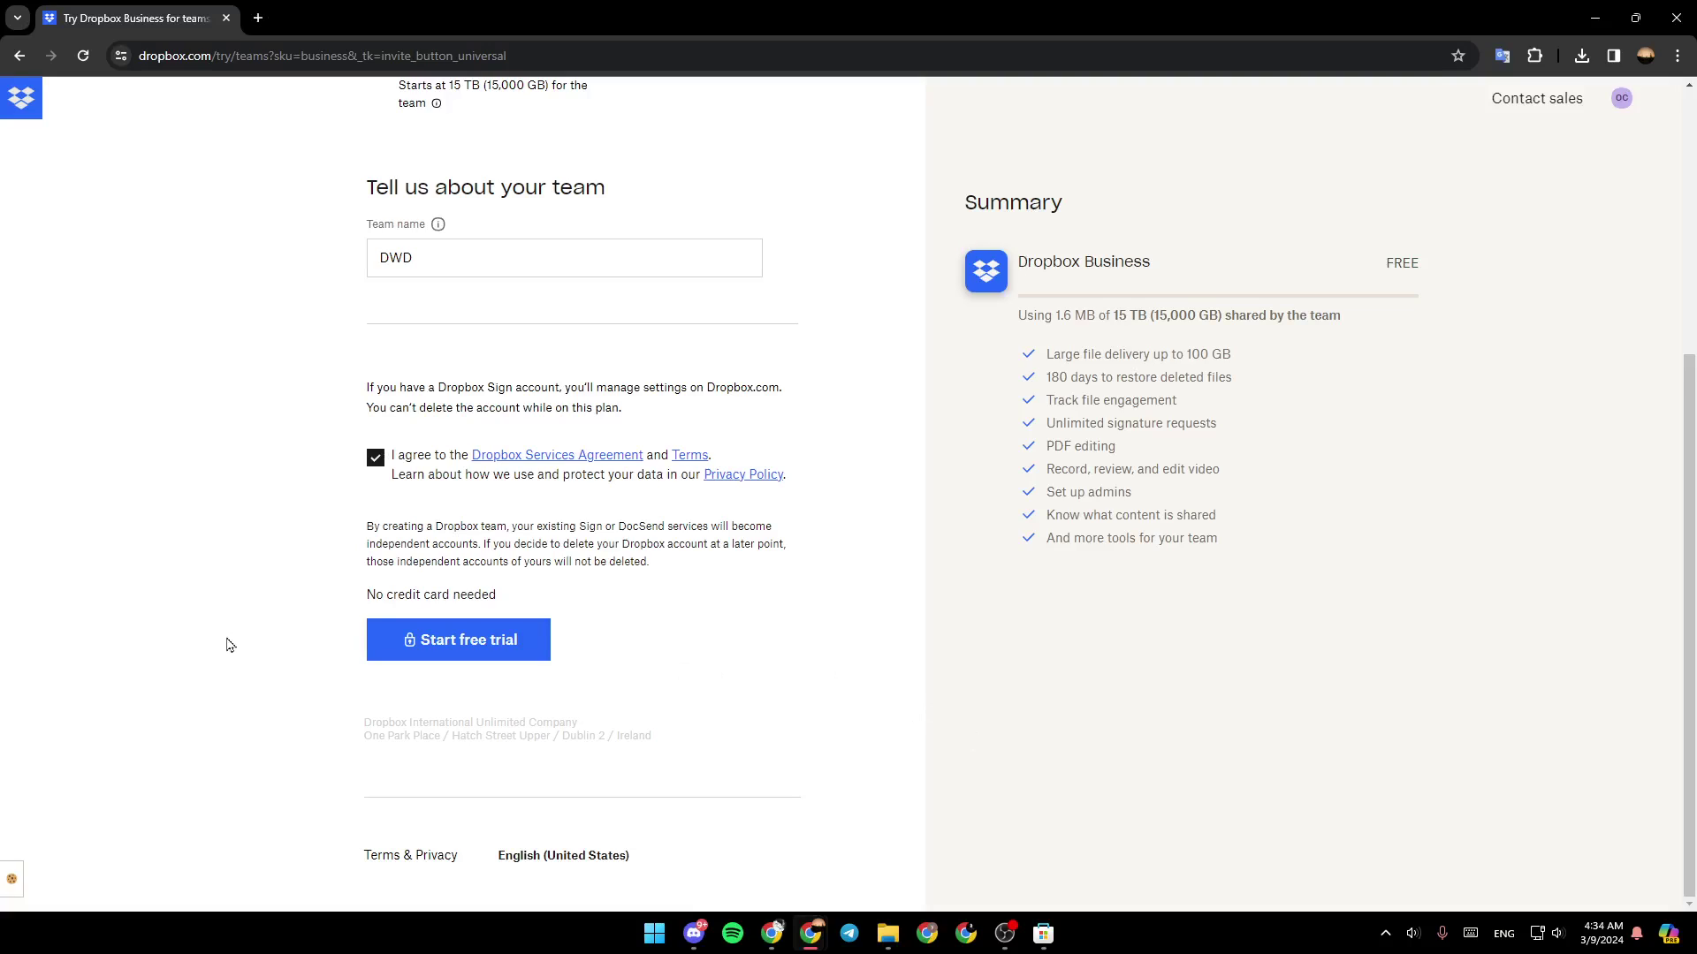
scroll(221, 610, up, 1)
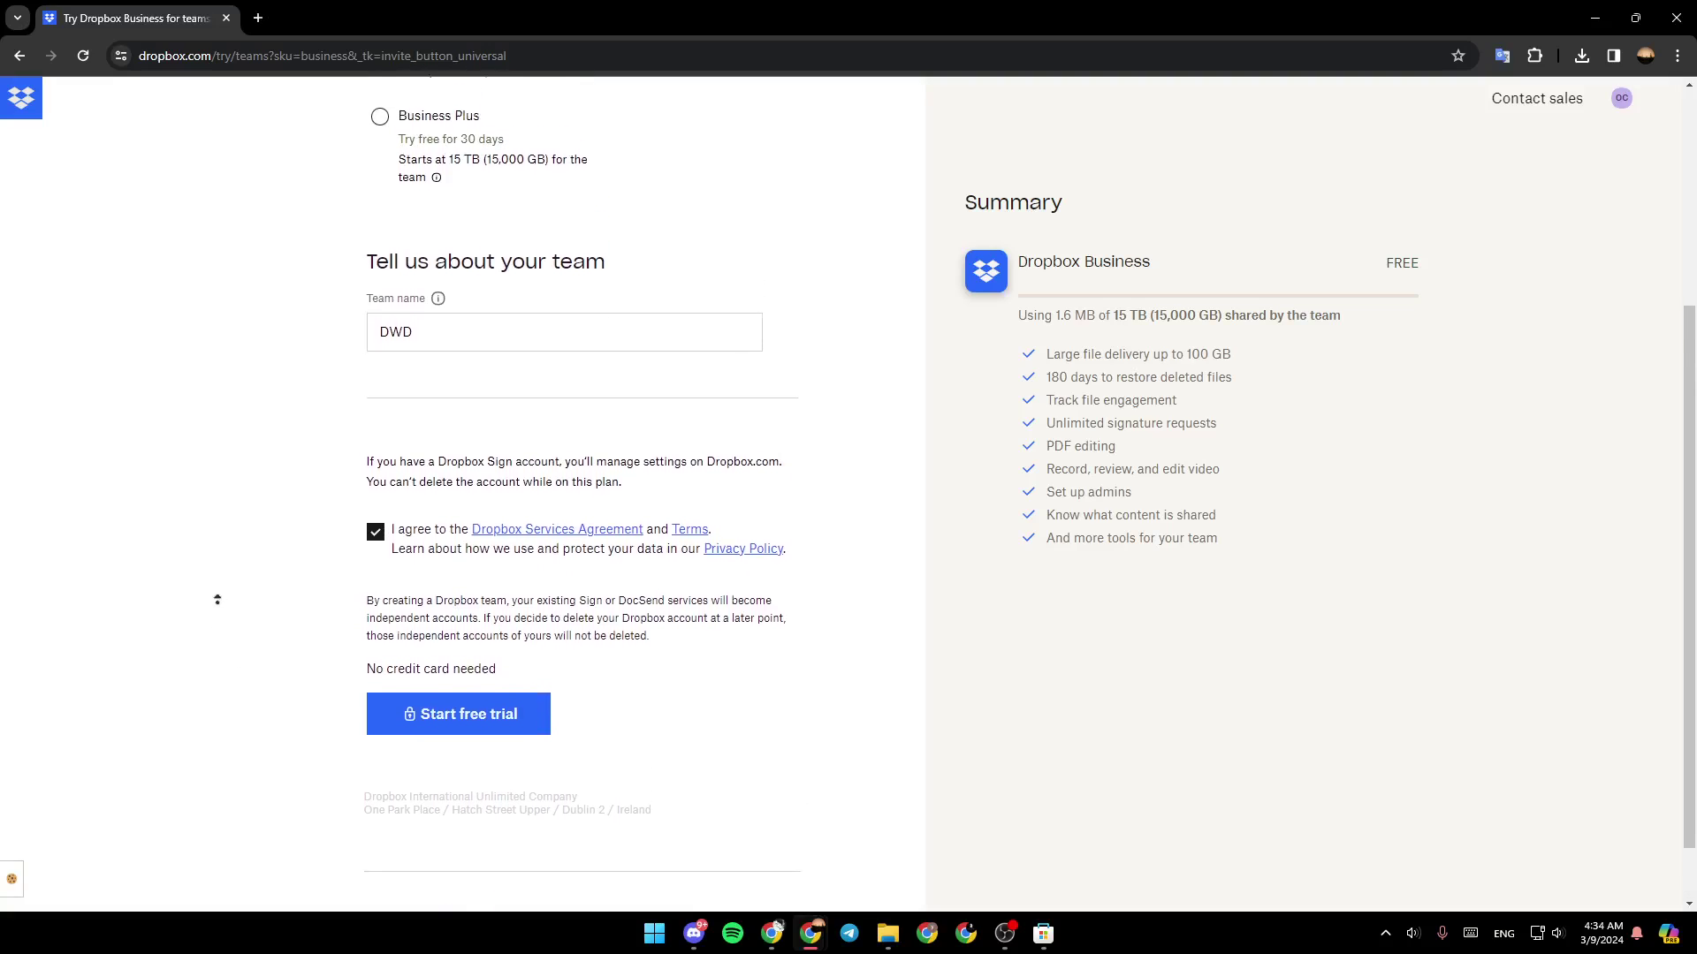
scroll(220, 610, up, 1)
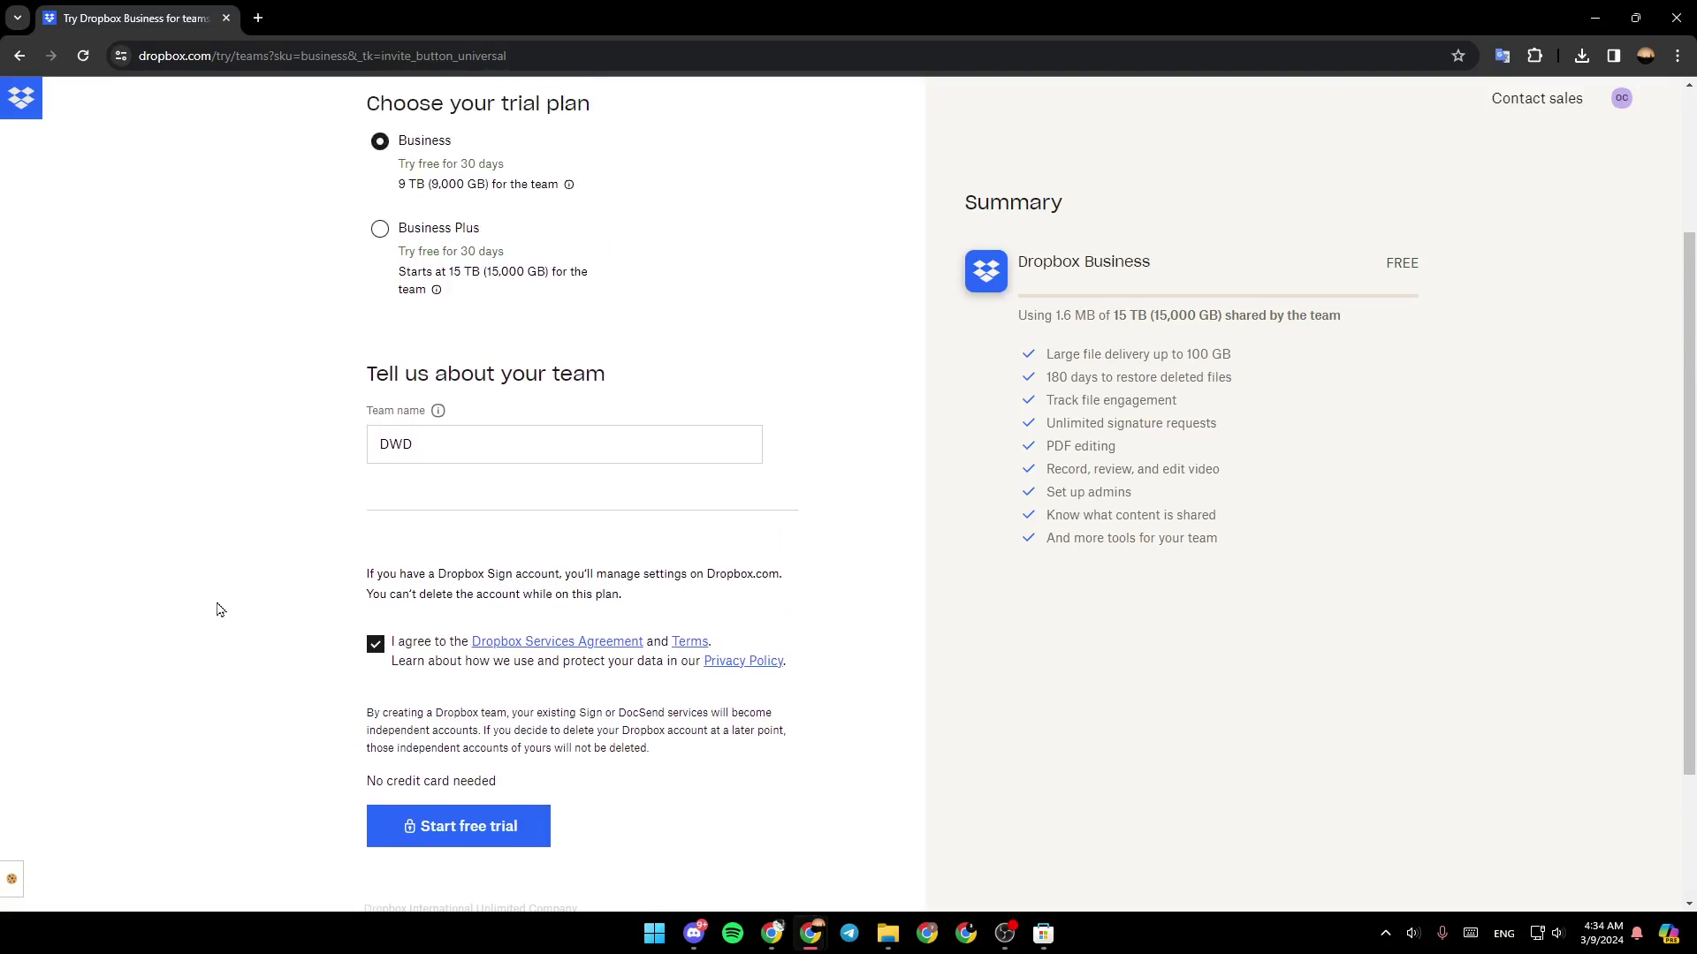